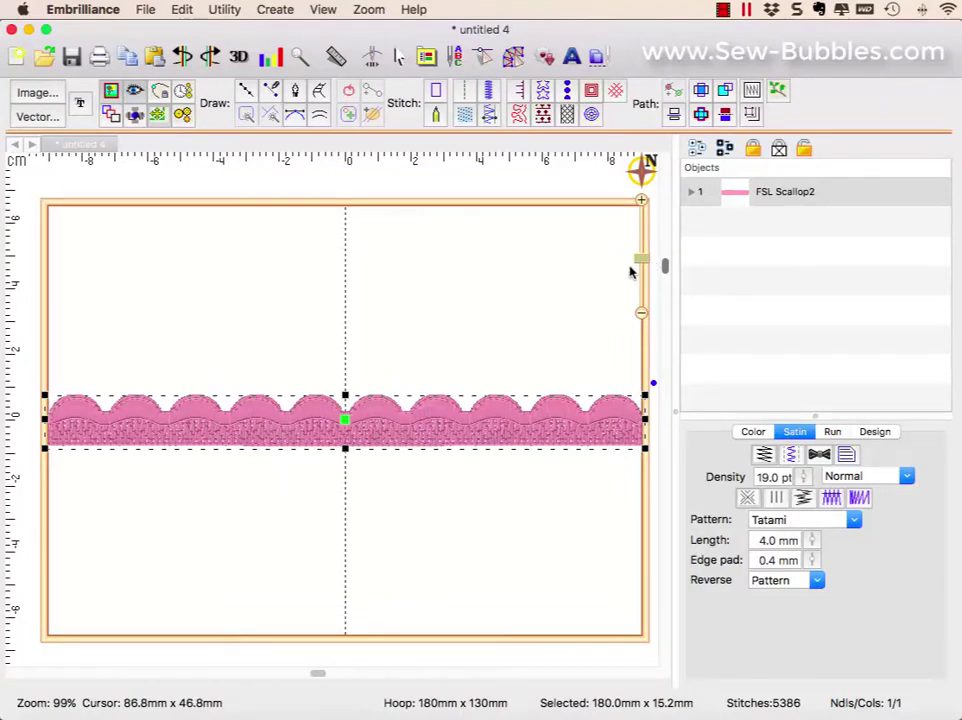
Deselect the scallop edging so its Brother Embroidery 085 Pink thread is listed.
{"action": "left_click", "coordinate": [575, 343]}
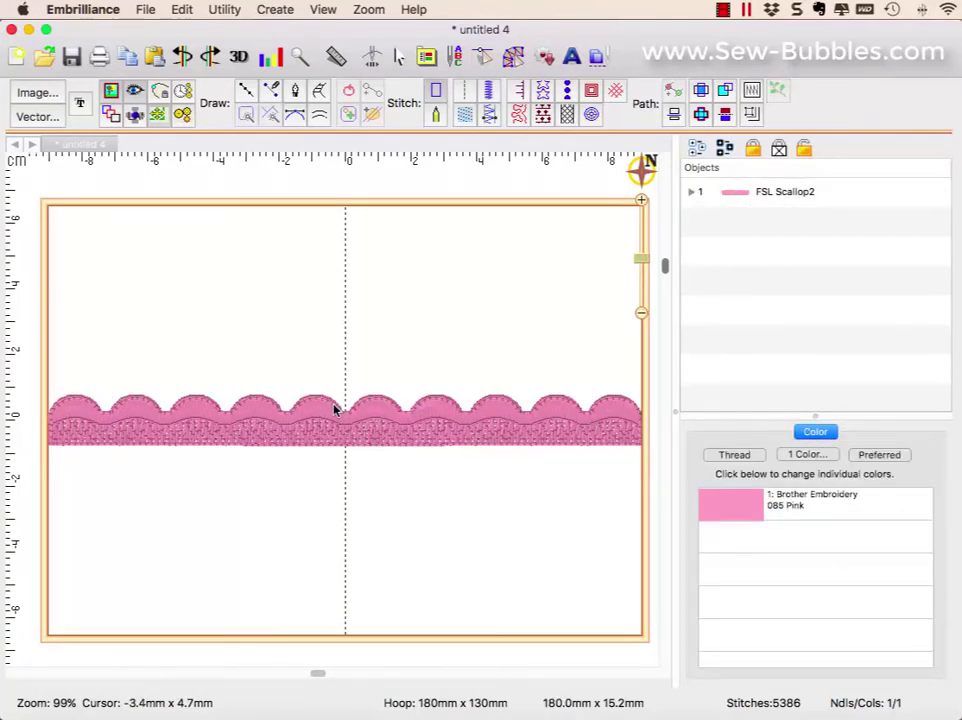
Expand FSL Scallop2 in Objects to list its Column parts 1:1 through 1:11.
{"action": "left_click", "coordinate": [693, 192]}
{"action": "mouse_move", "coordinate": [947, 232]}
{"action": "left_mouse_down"}
{"action": "mouse_move", "coordinate": [940, 358]}
{"action": "mouse_move", "coordinate": [938, 215]}
{"action": "left_mouse_up"}
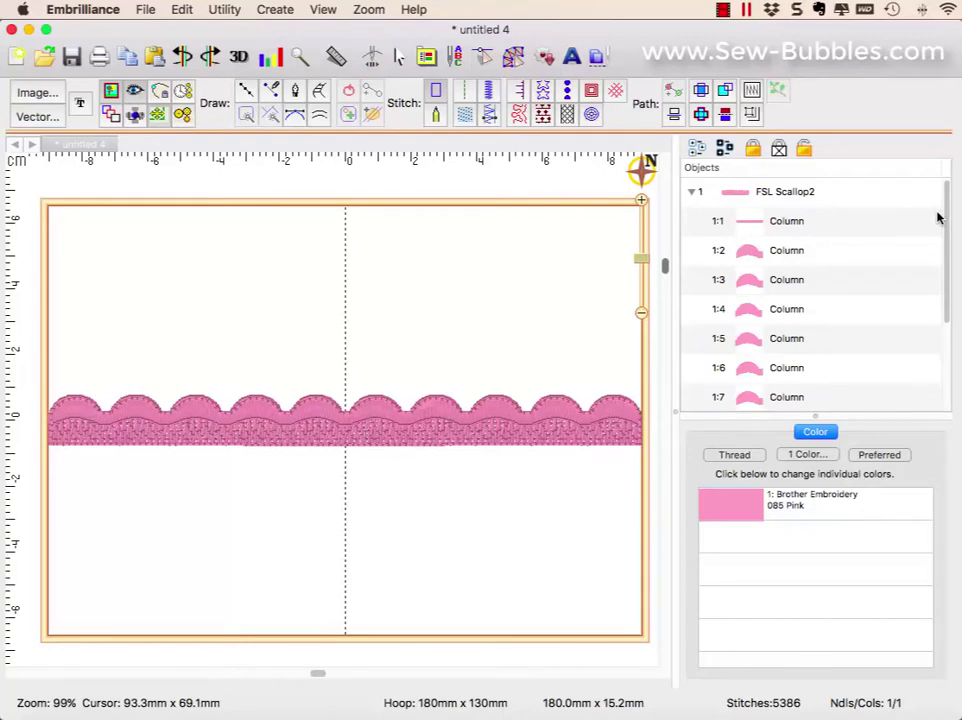
Zoom in on scallop column 1:2 and show its underlay: Edge Run, Parallel, Zig-Zag, 14 pt density.
{"action": "left_click", "coordinate": [755, 253]}
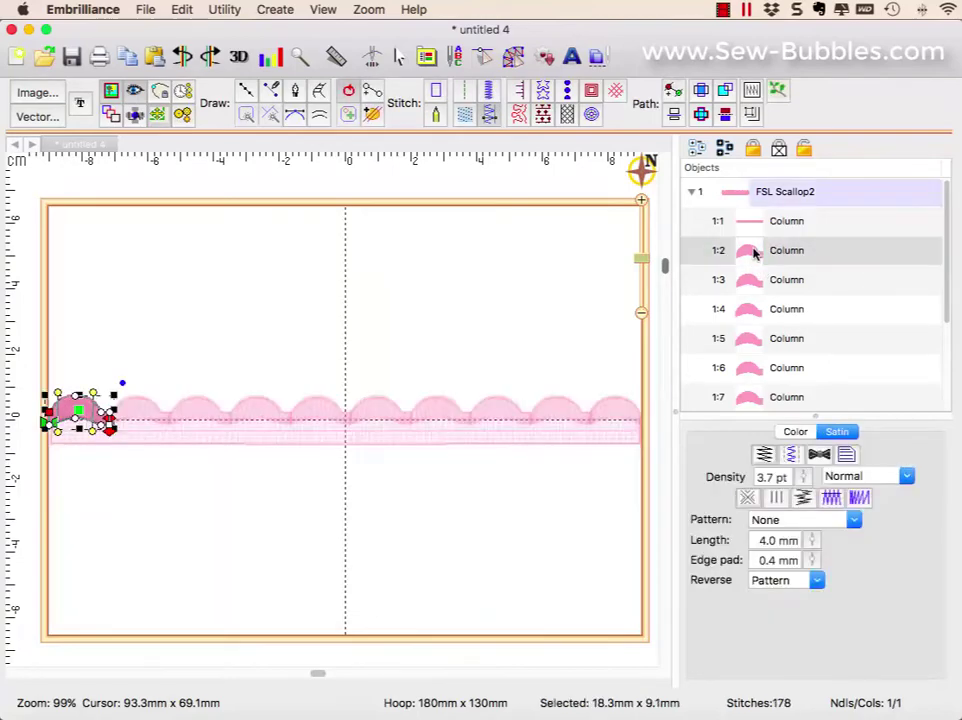
{"action": "left_click_drag", "start_coordinate": [641, 258], "coordinate": [641, 240]}
{"action": "left_click", "coordinate": [641, 170]}
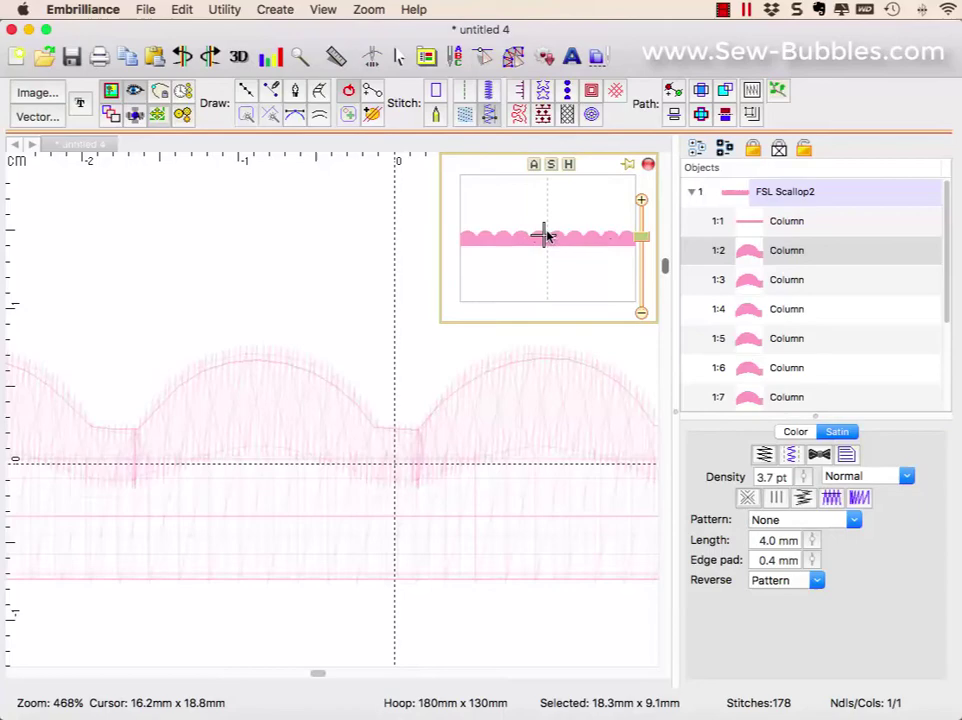
{"action": "left_click_drag", "start_coordinate": [543, 230], "coordinate": [468, 236]}
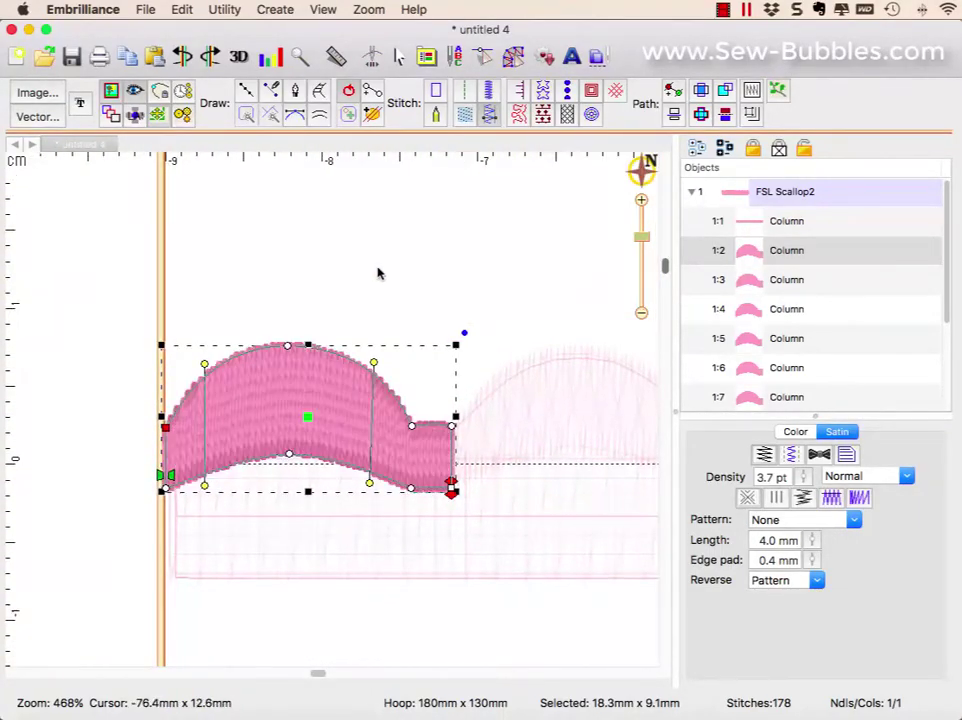
{"action": "left_click", "coordinate": [791, 454]}
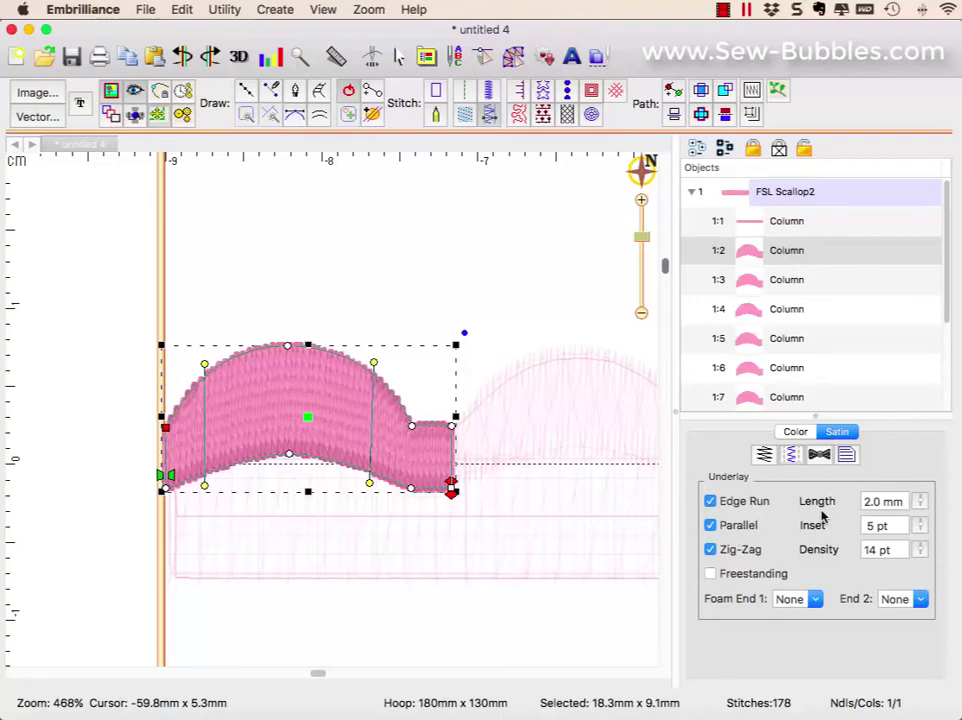
Look over scallop columns 1:3 and 1:4, then zoom out and deselect the whole edging.
{"action": "left_click", "coordinate": [751, 280]}
{"action": "left_click", "coordinate": [751, 308]}
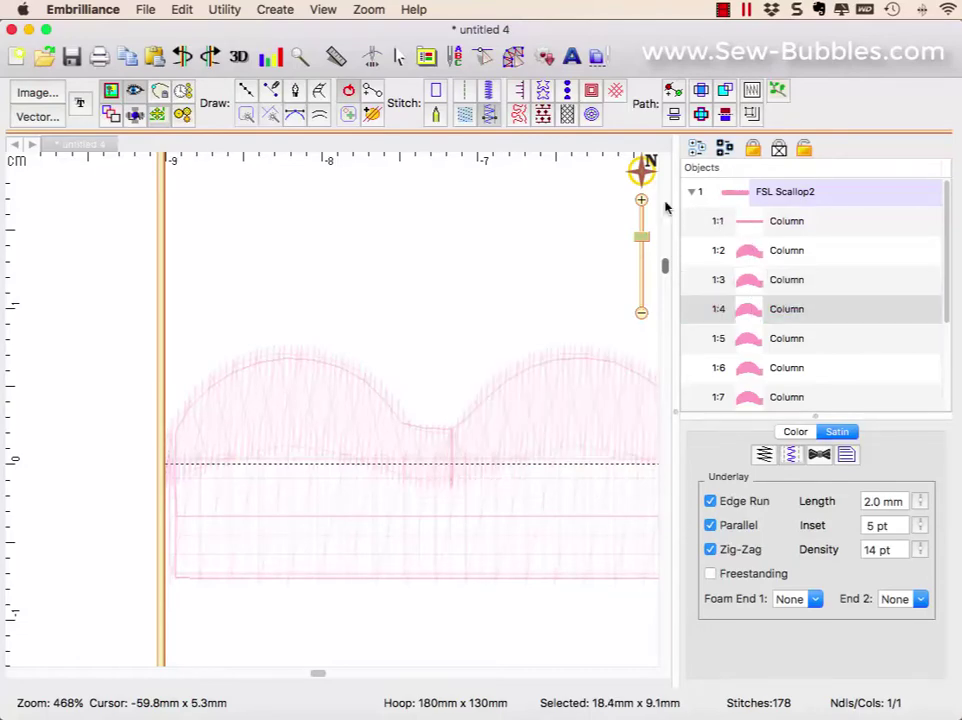
{"action": "left_click_drag", "start_coordinate": [641, 238], "coordinate": [641, 256]}
{"action": "left_click_drag", "start_coordinate": [317, 676], "coordinate": [374, 673]}
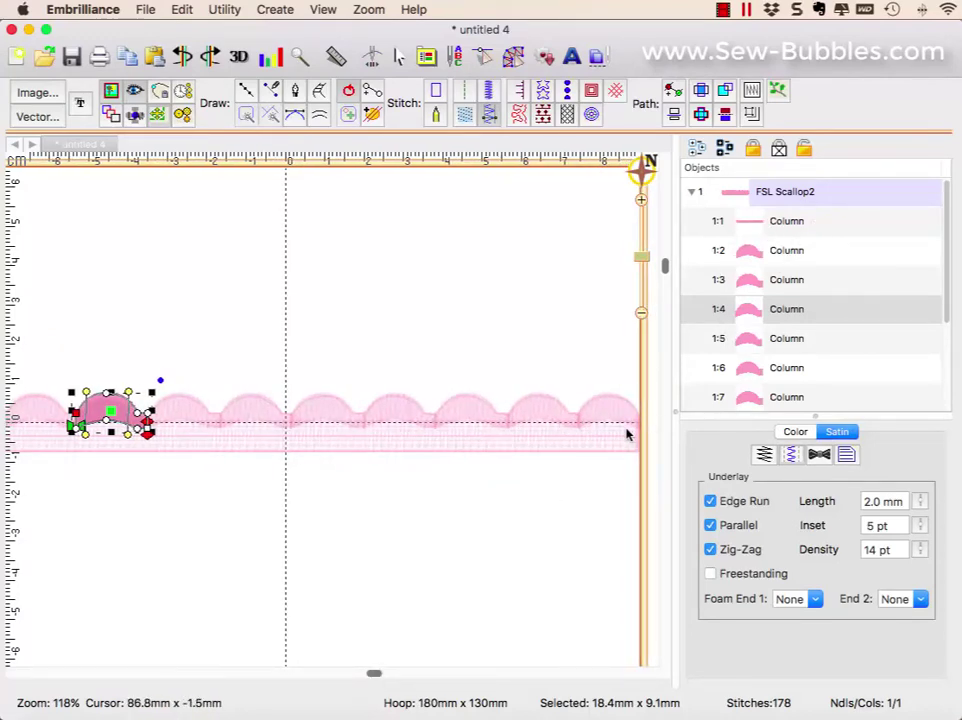
{"action": "left_click", "coordinate": [565, 465]}
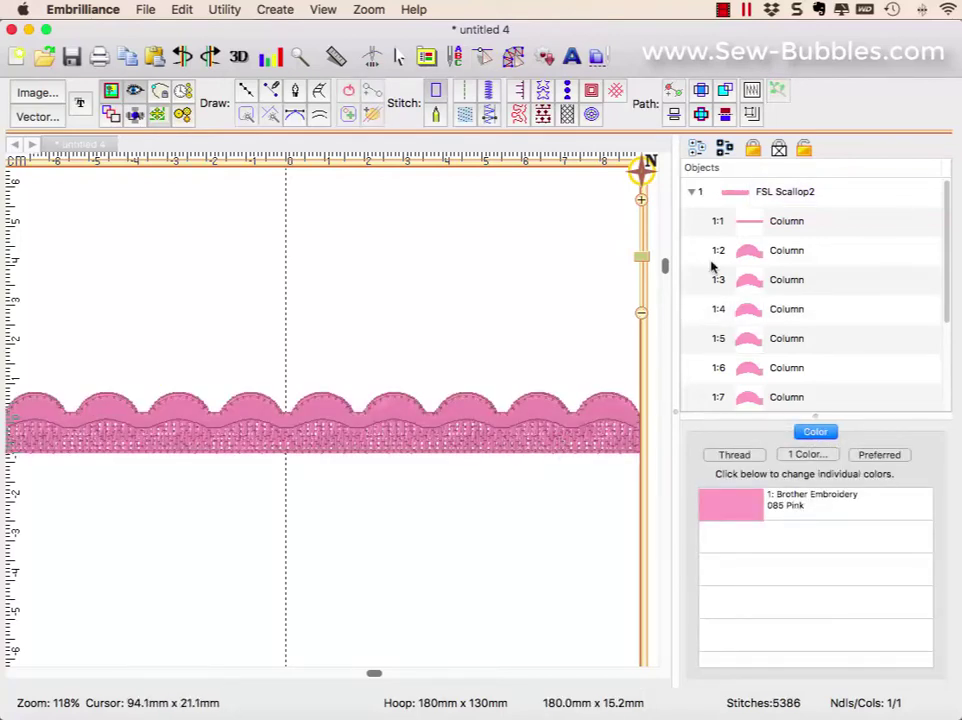
Check the insertion band 1:1's Tatami pattern, 19.0 pt density, 4.0 mm length and 0.4 mm pad.
{"action": "left_click", "coordinate": [733, 223]}
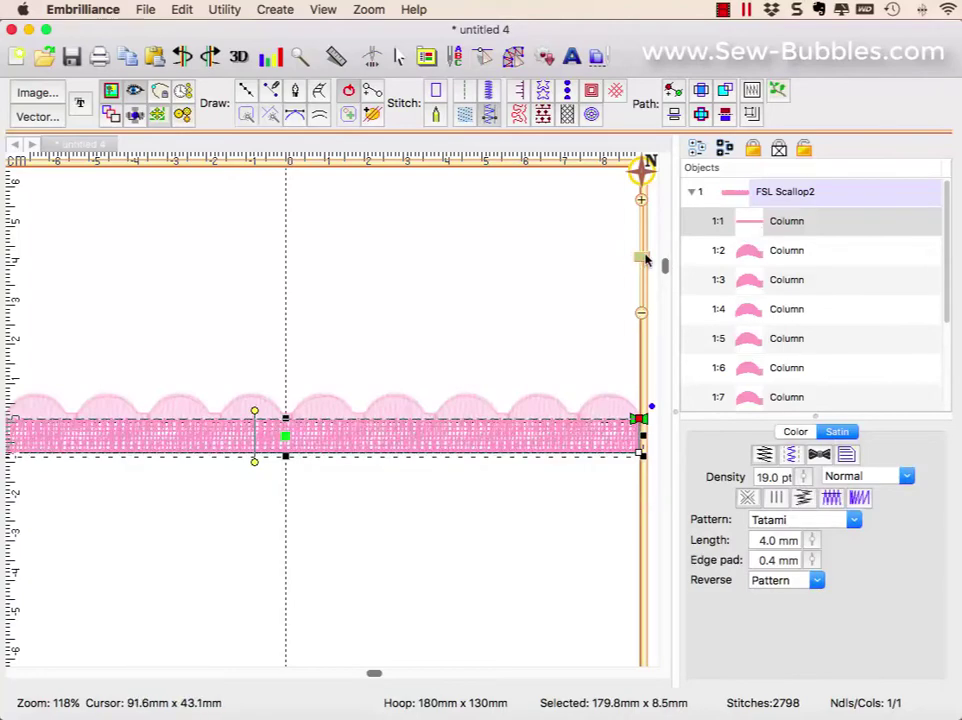
{"action": "left_click_drag", "start_coordinate": [645, 260], "coordinate": [645, 260]}
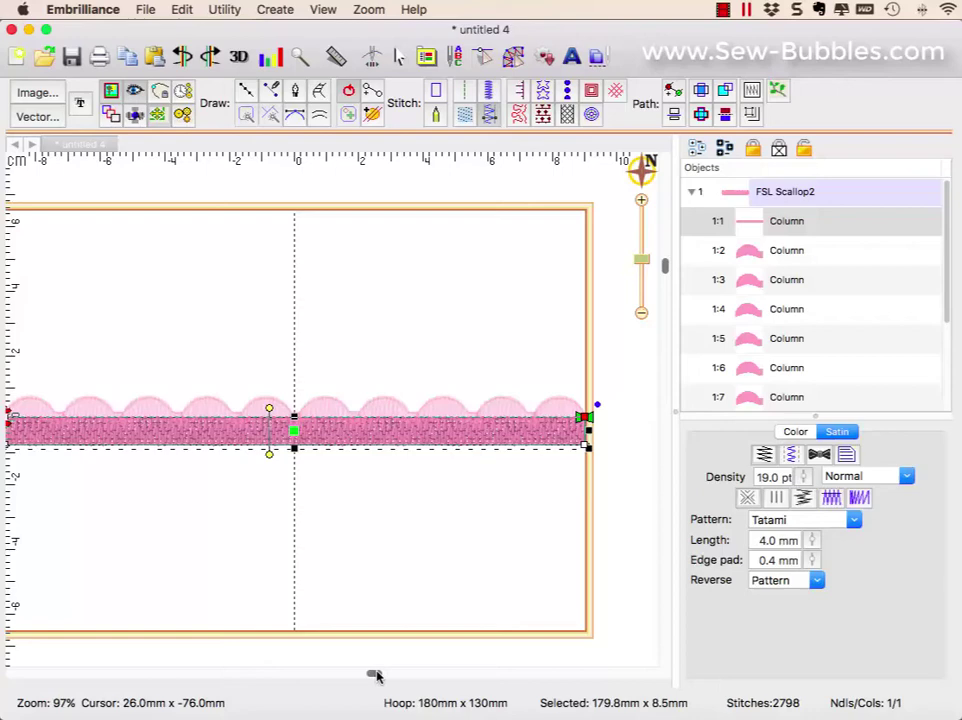
{"action": "left_click_drag", "start_coordinate": [375, 675], "coordinate": [320, 671]}
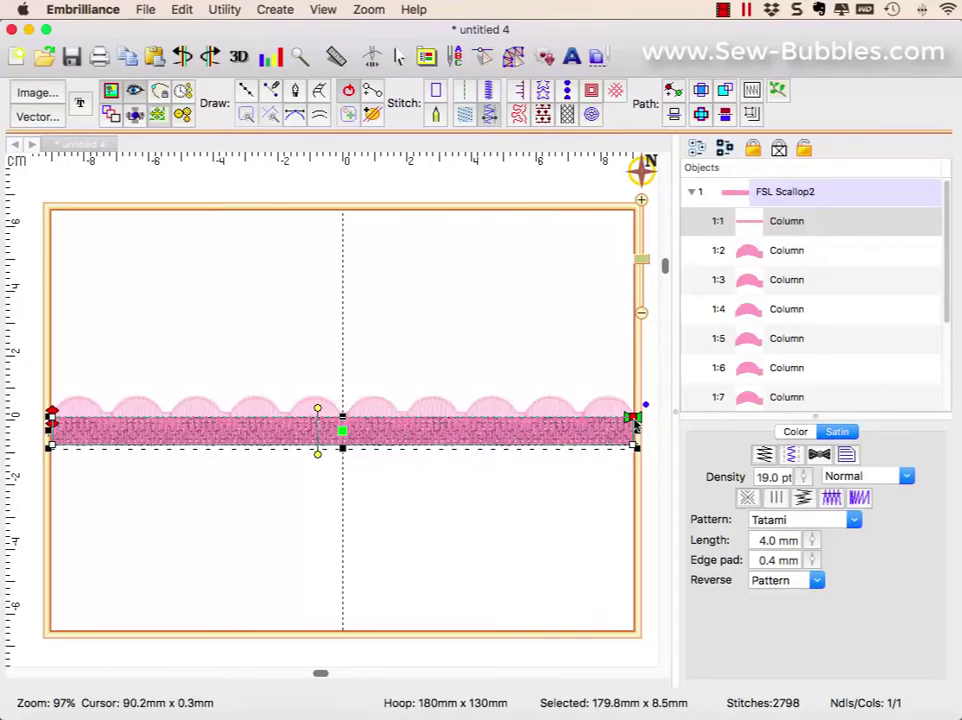
{"action": "left_click", "coordinate": [80, 410]}
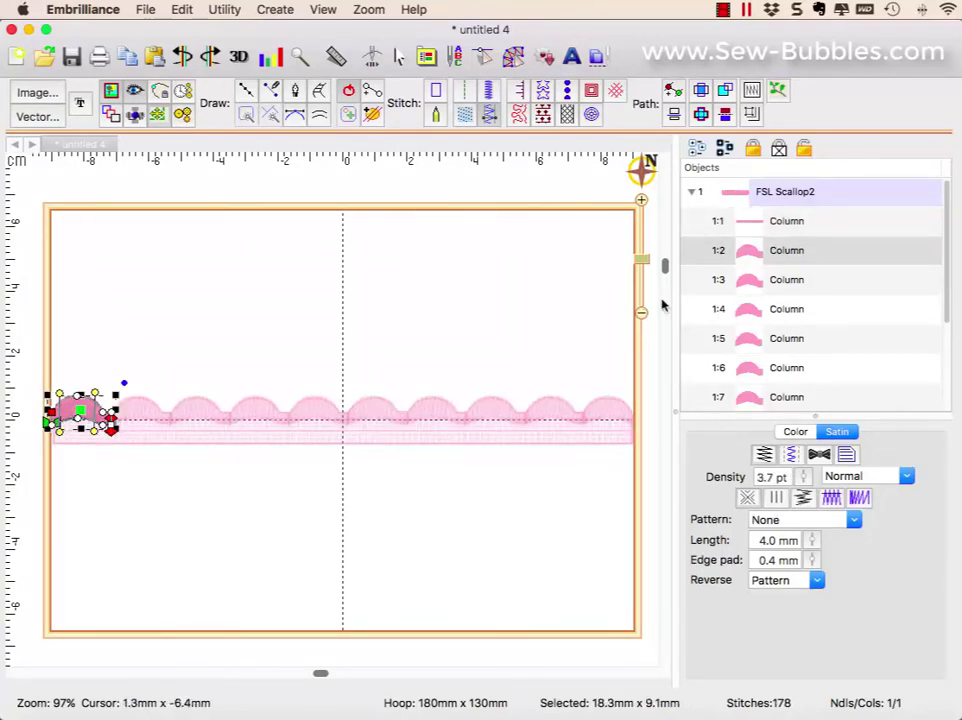
{"action": "left_click", "coordinate": [781, 219]}
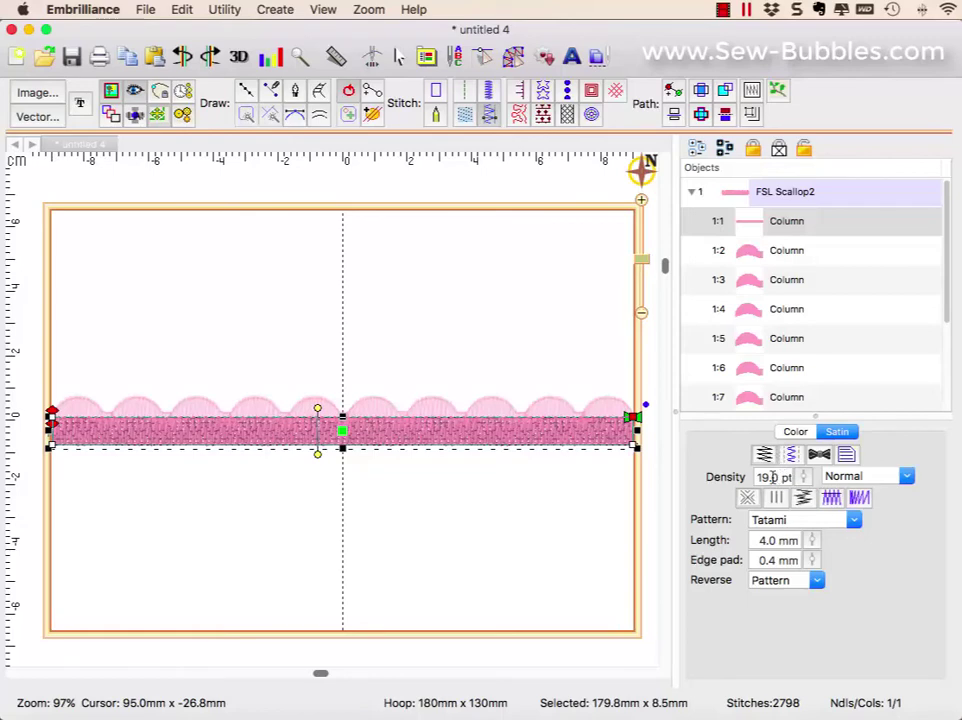
{"action": "left_click", "coordinate": [805, 481]}
{"action": "left_click", "coordinate": [805, 481]}
Review the insertion band's Edge Run and Freestanding underlay, then underlay of scallop columns 1:2 and 1:3.
{"action": "left_click", "coordinate": [791, 455]}
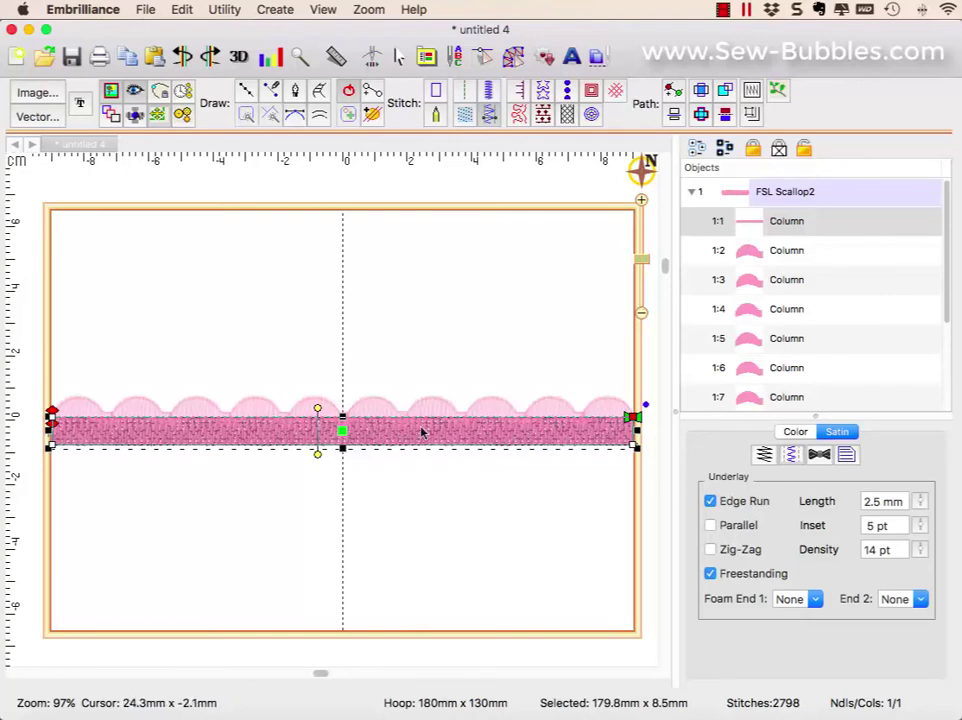
{"action": "left_click", "coordinate": [775, 255]}
{"action": "left_click", "coordinate": [752, 280]}
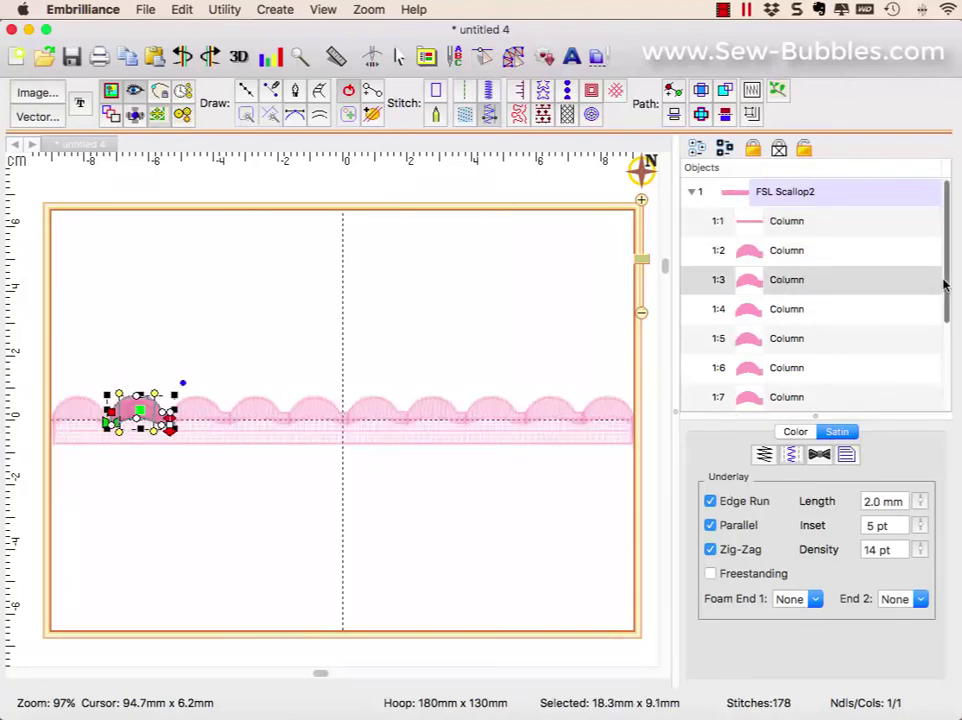
{"action": "left_click_drag", "start_coordinate": [943, 285], "coordinate": [927, 378]}
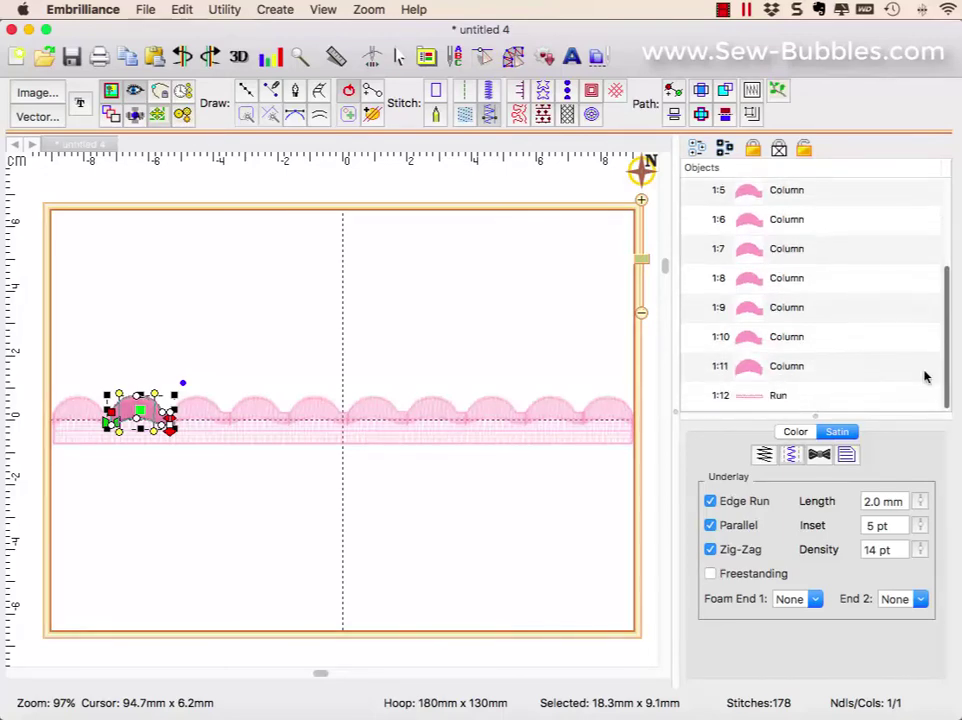
Delete the Bean 3-pass Run outline 1:12, dropping the design to 4562 stitches.
{"action": "left_click", "coordinate": [771, 397]}
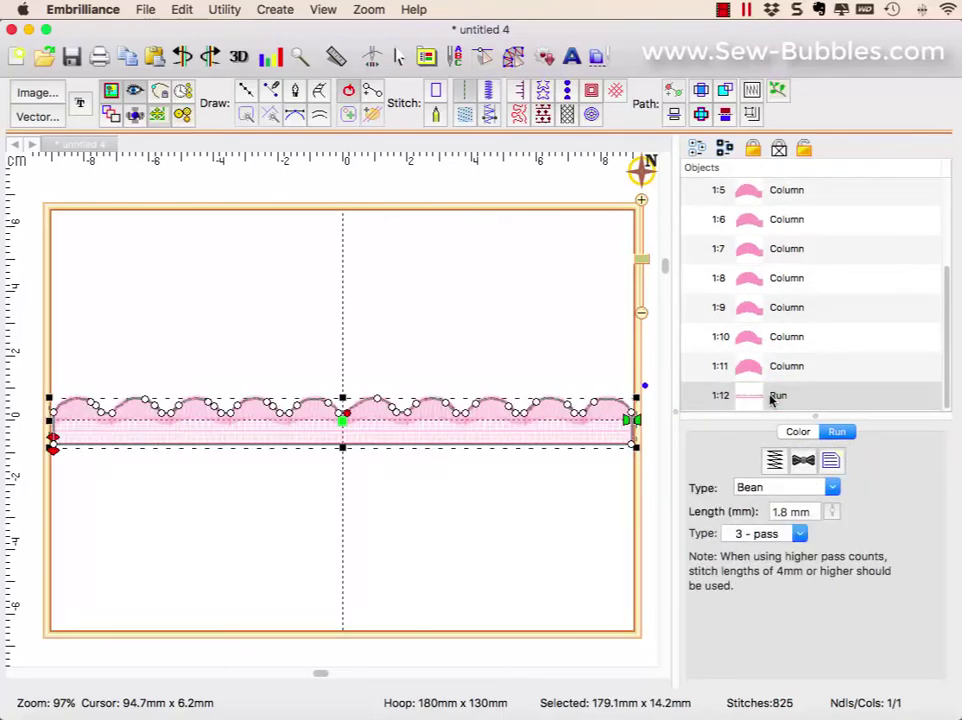
{"action": "left_click", "coordinate": [771, 397]}
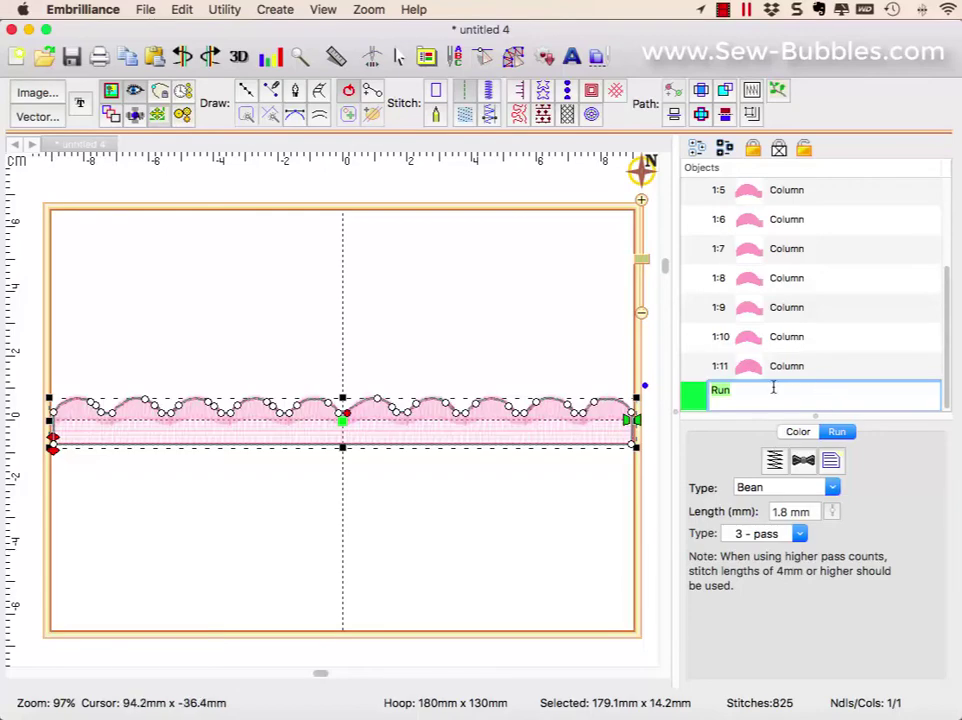
{"action": "left_click", "coordinate": [582, 473]}
{"action": "left_click", "coordinate": [713, 398]}
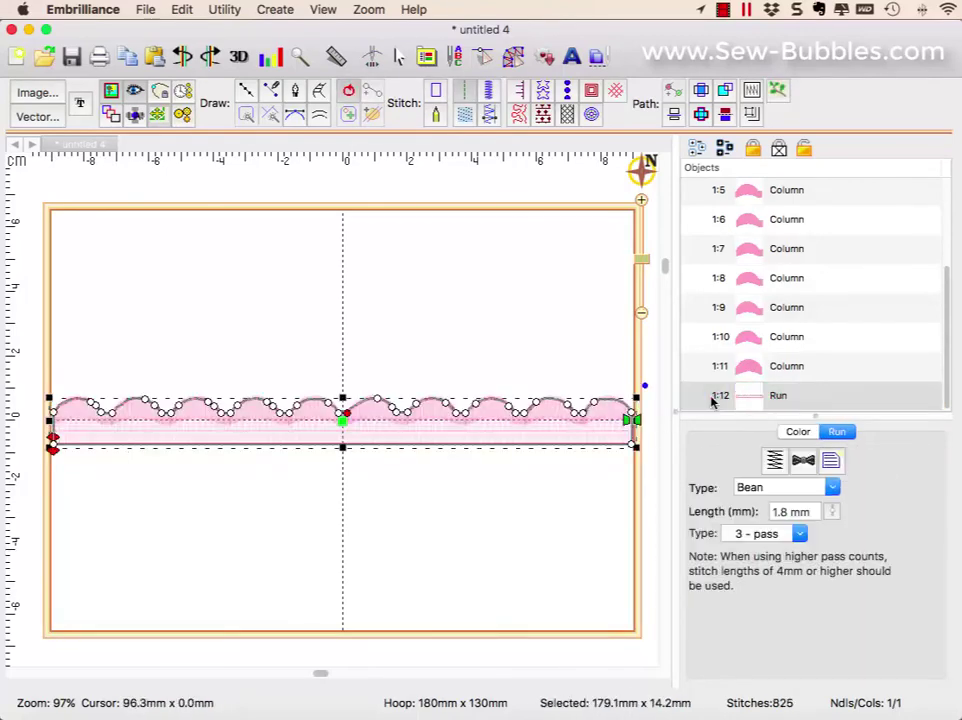
{"action": "key", "text": "Delete"}
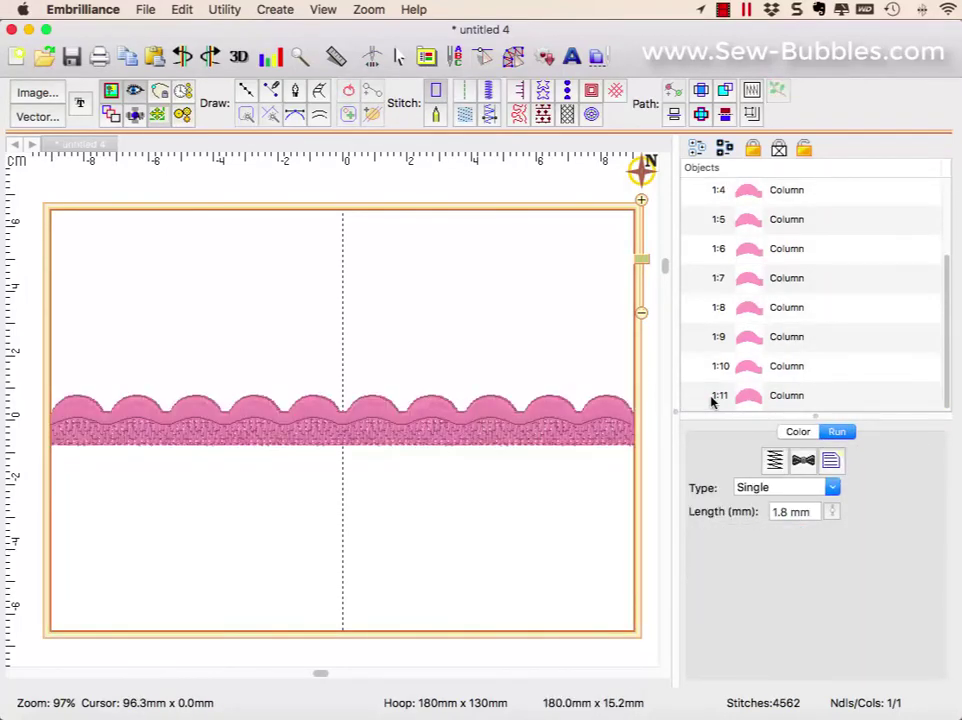
Add a new outline traced from the stitches and group all parts into one FSL Scallop2 object.
{"action": "left_click", "coordinate": [750, 92]}
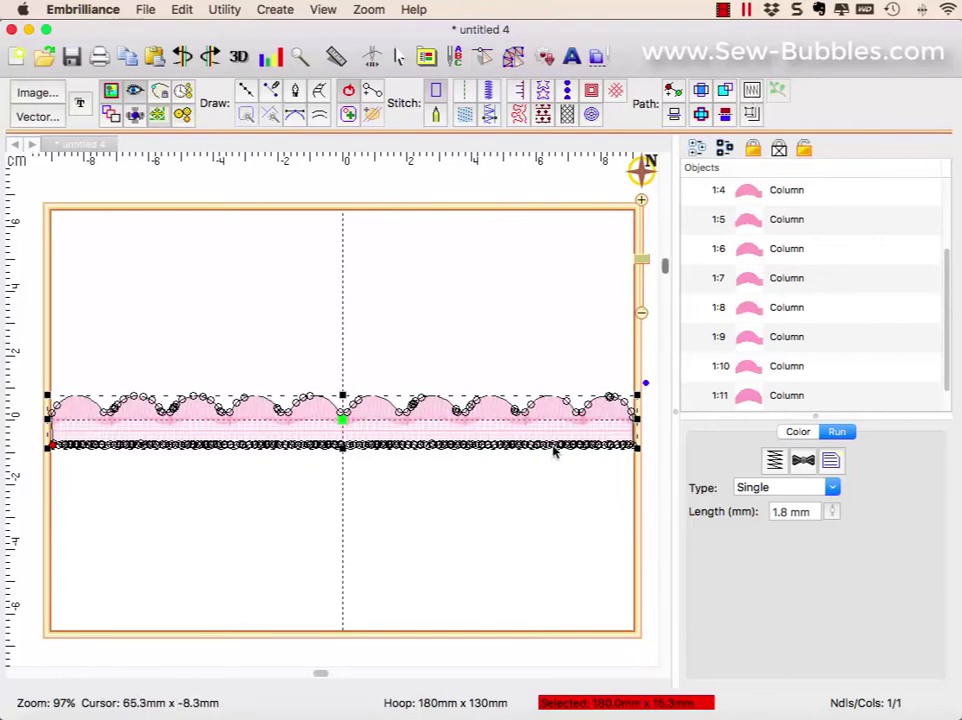
{"action": "mouse_move", "coordinate": [584, 482]}
{"action": "left_mouse_down"}
{"action": "mouse_move", "coordinate": [634, 457]}
{"action": "mouse_move", "coordinate": [630, 447]}
{"action": "mouse_move", "coordinate": [543, 428]}
{"action": "mouse_move", "coordinate": [206, 427]}
{"action": "mouse_move", "coordinate": [102, 439]}
{"action": "mouse_move", "coordinate": [72, 427]}
{"action": "mouse_move", "coordinate": [59, 460]}
{"action": "left_mouse_up"}
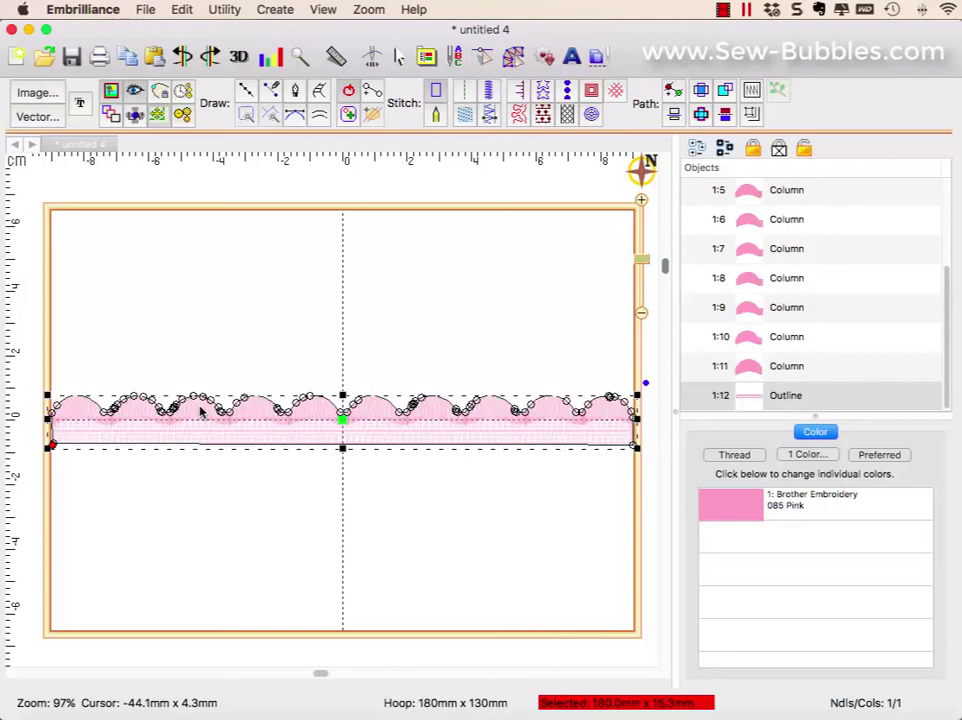
{"action": "left_click", "coordinate": [184, 57]}
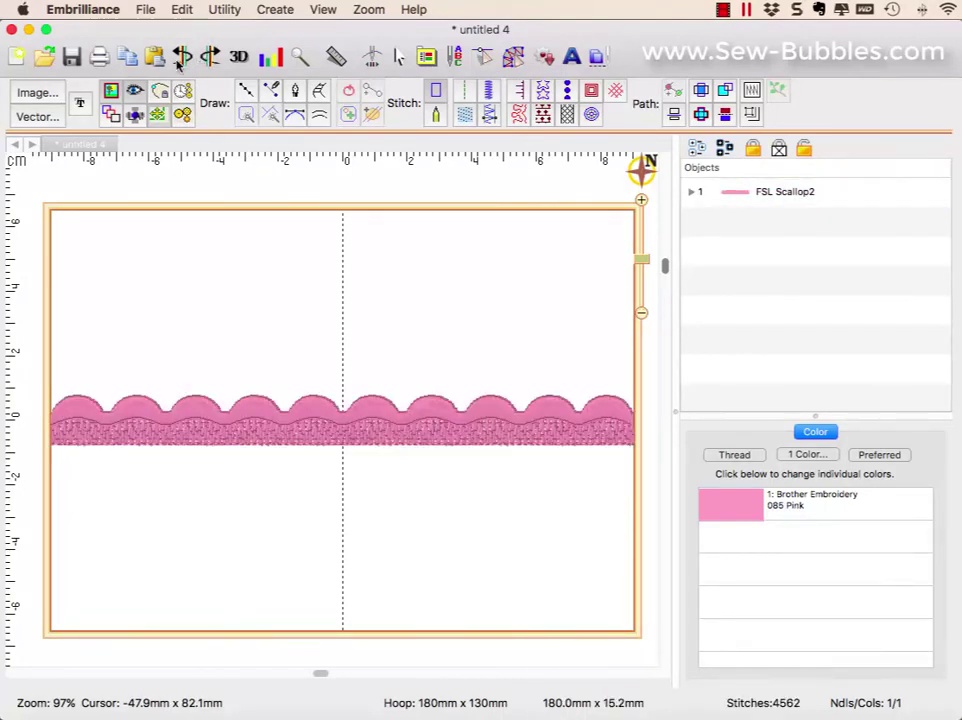
{"action": "left_click", "coordinate": [131, 47]}
{"action": "left_click", "coordinate": [296, 305]}
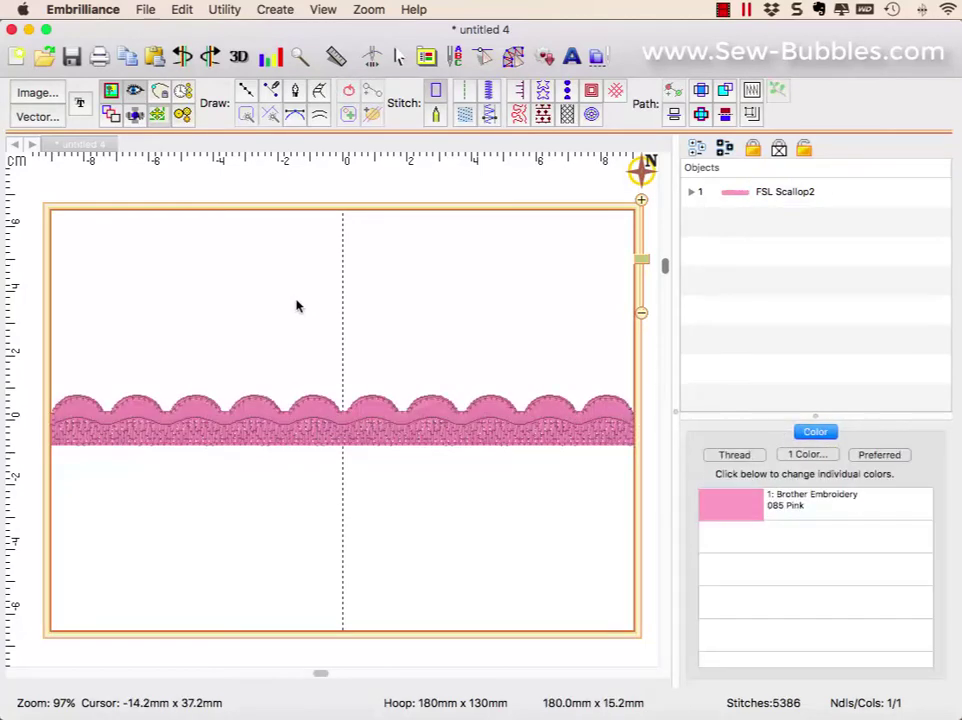
{"action": "left_click", "coordinate": [690, 192]}
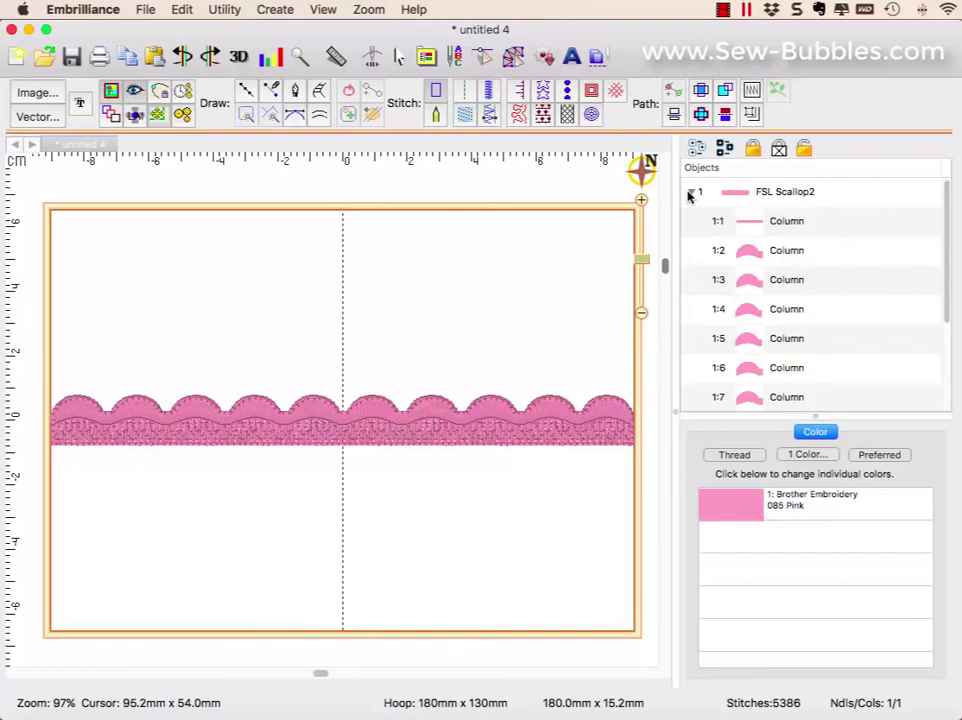
{"action": "left_click", "coordinate": [690, 192]}
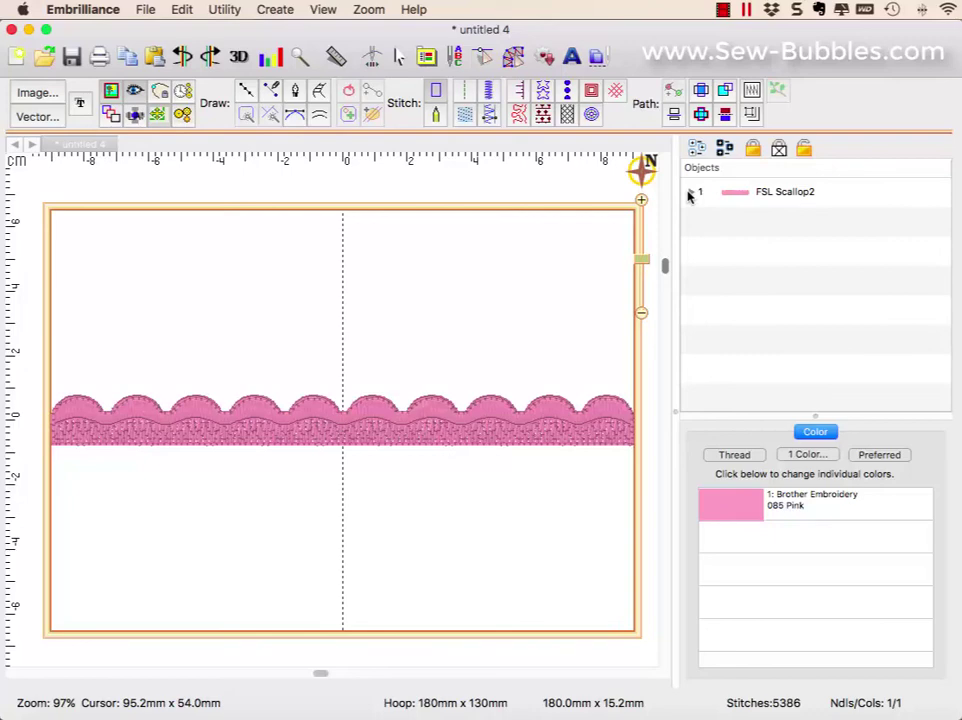